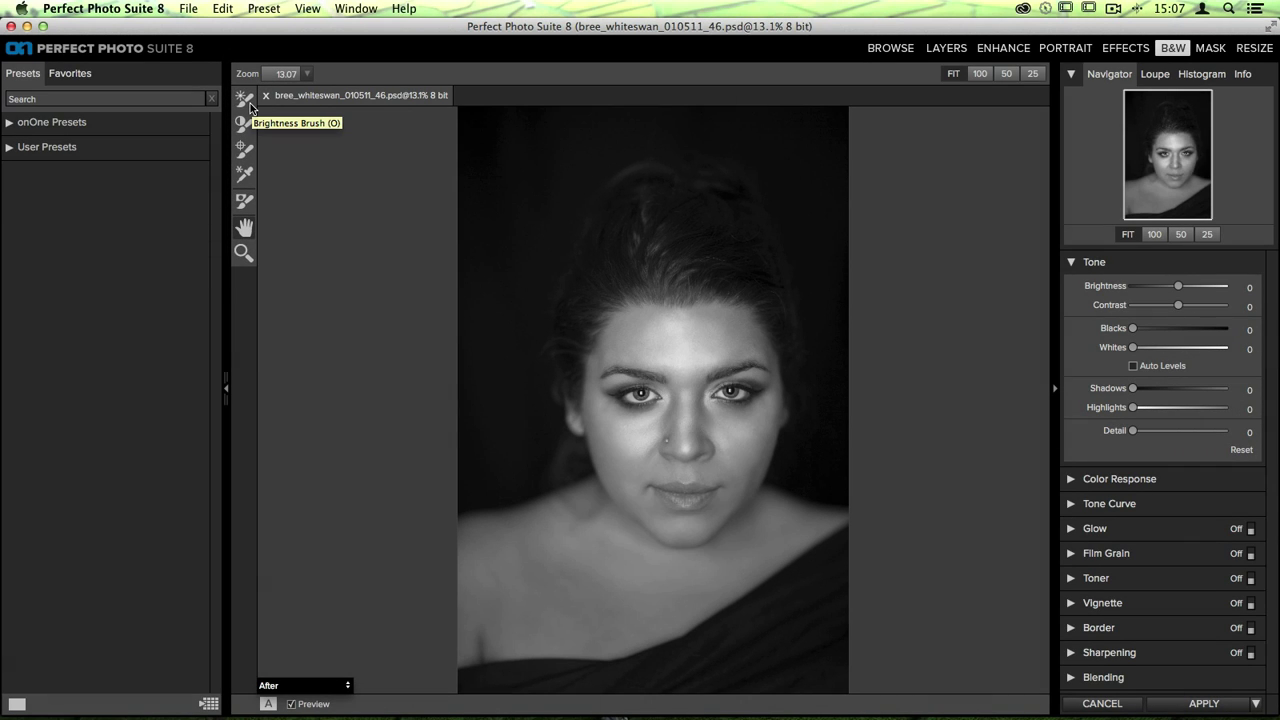
# Step: Set up the Brightness Brush in Darken mode with feather 100, amount 7 and Perfect Brush off
pyautogui.click(246, 100)
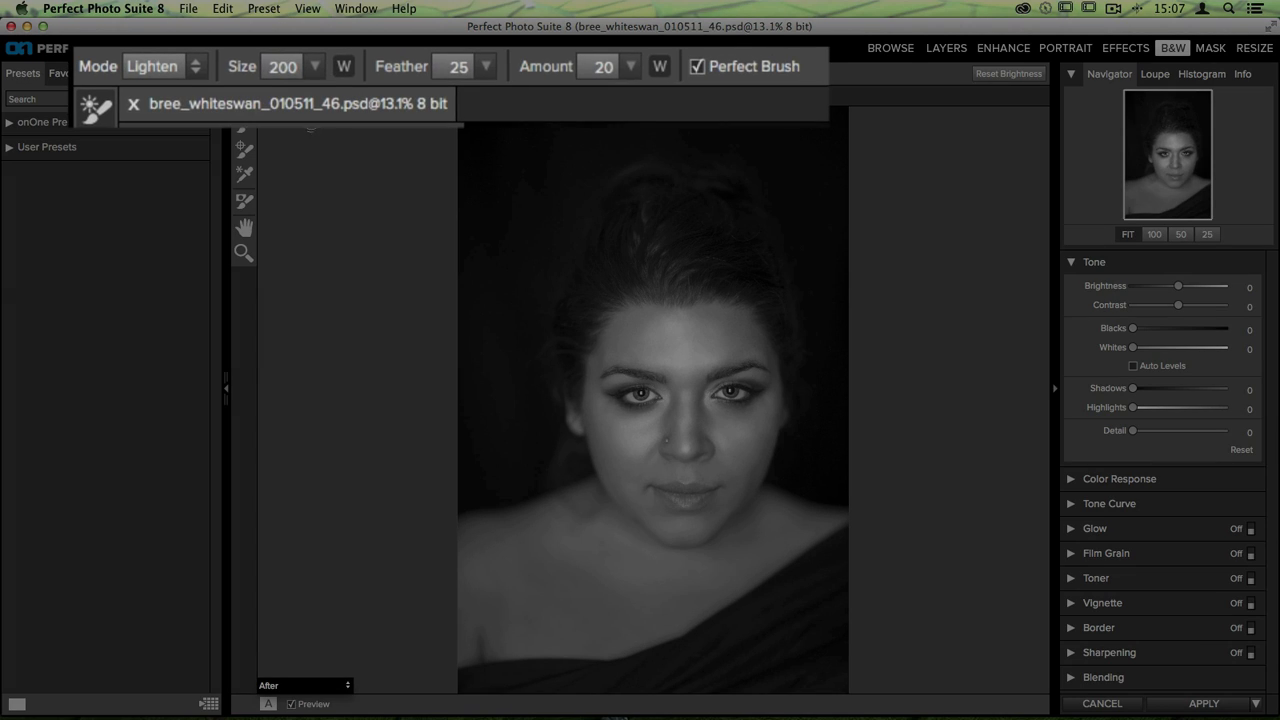
pyautogui.click(206, 70)
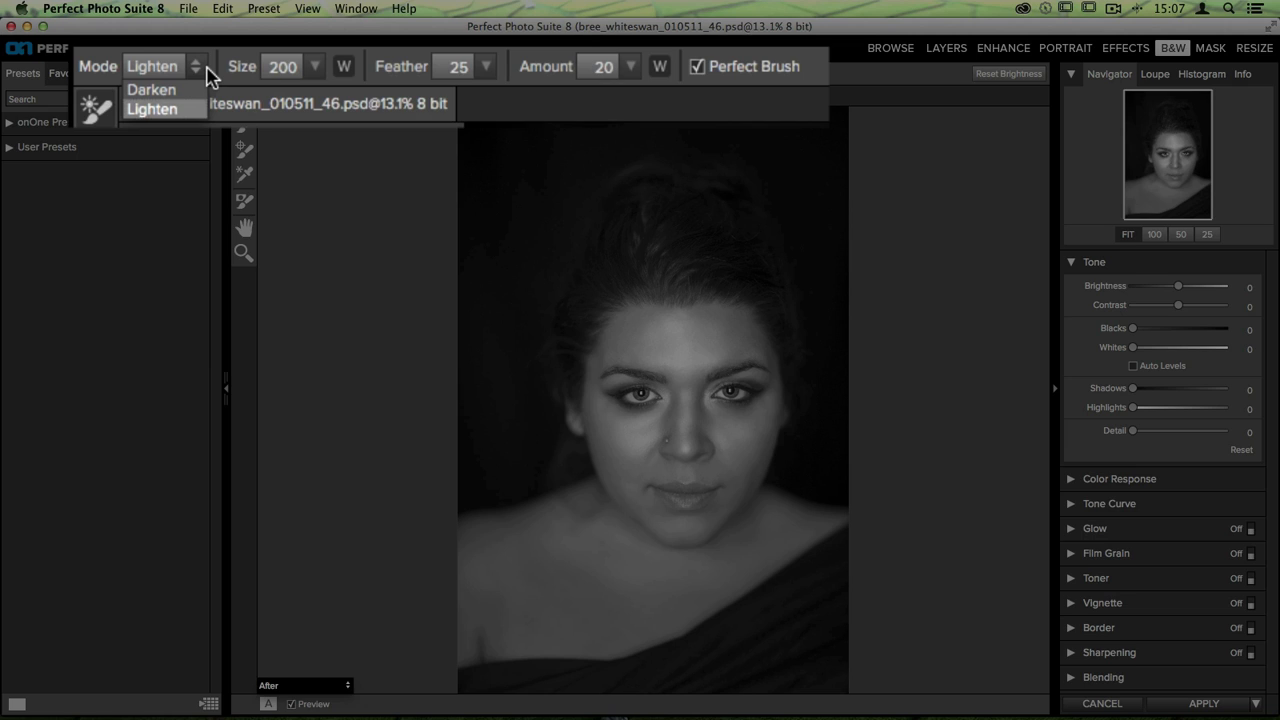
pyautogui.click(190, 90)
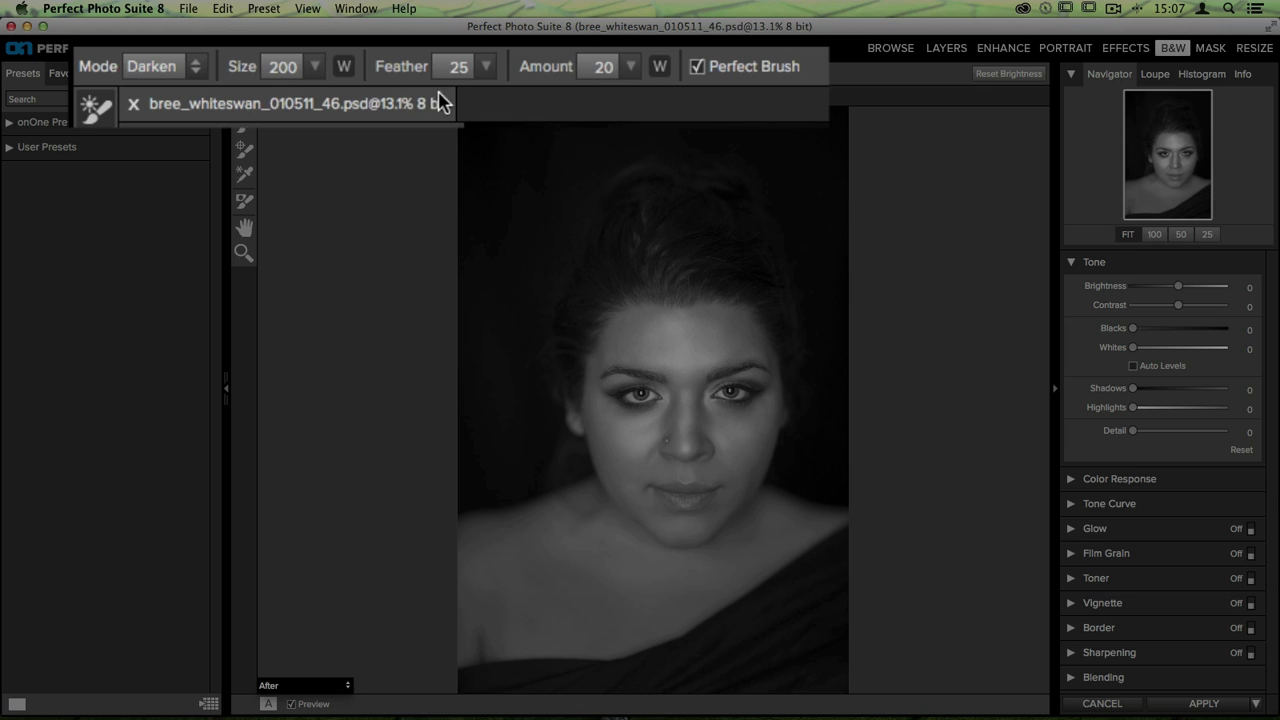
pyautogui.click(486, 67)
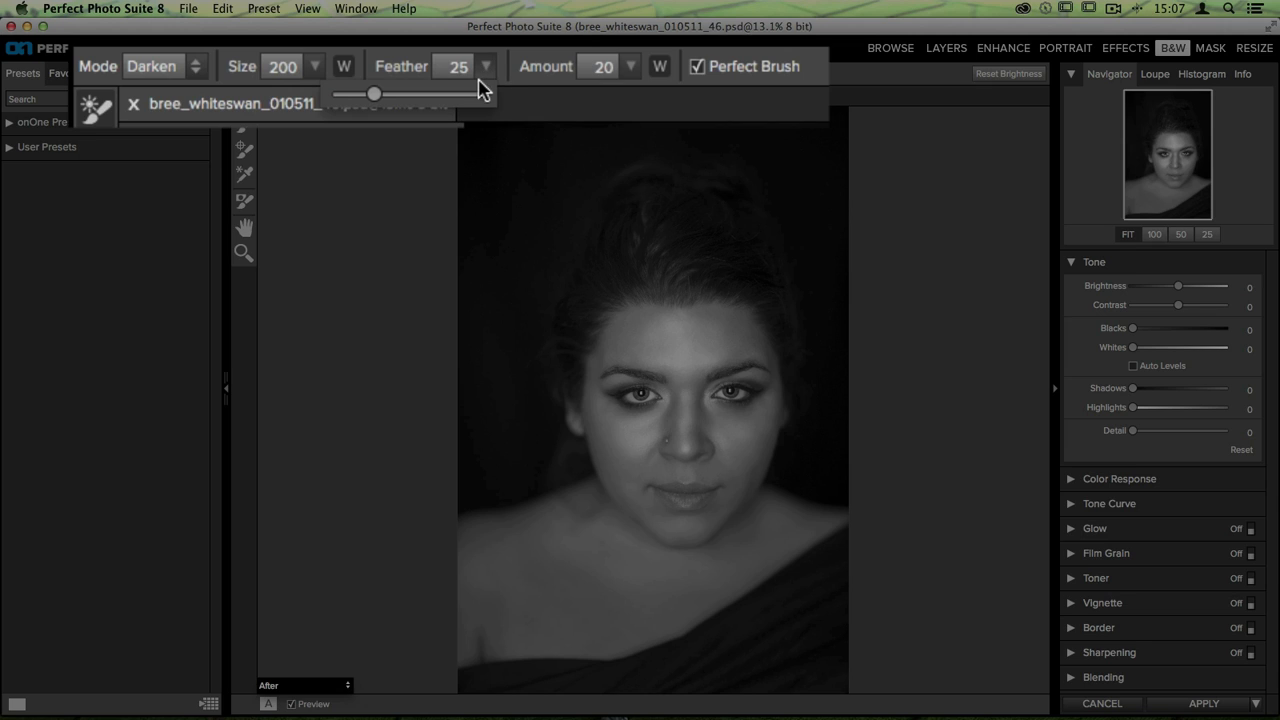
pyautogui.moveTo(373, 95); pyautogui.dragTo(483, 105)
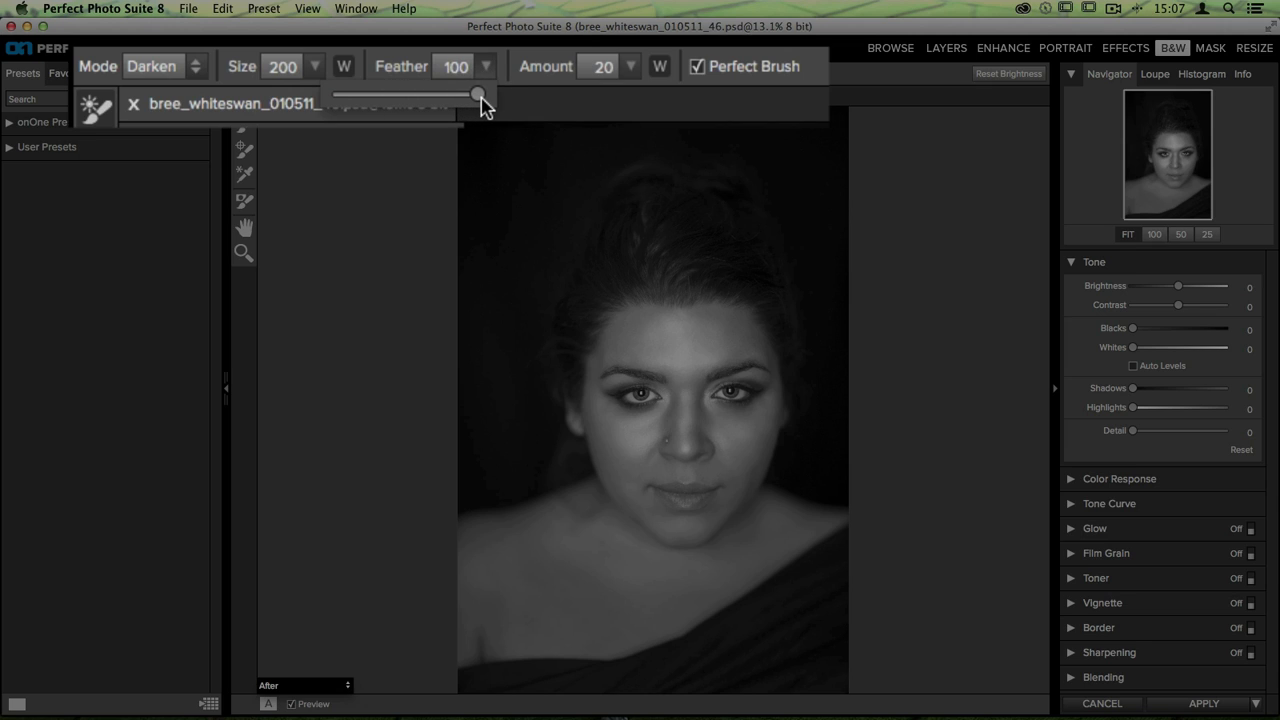
pyautogui.click(630, 72)
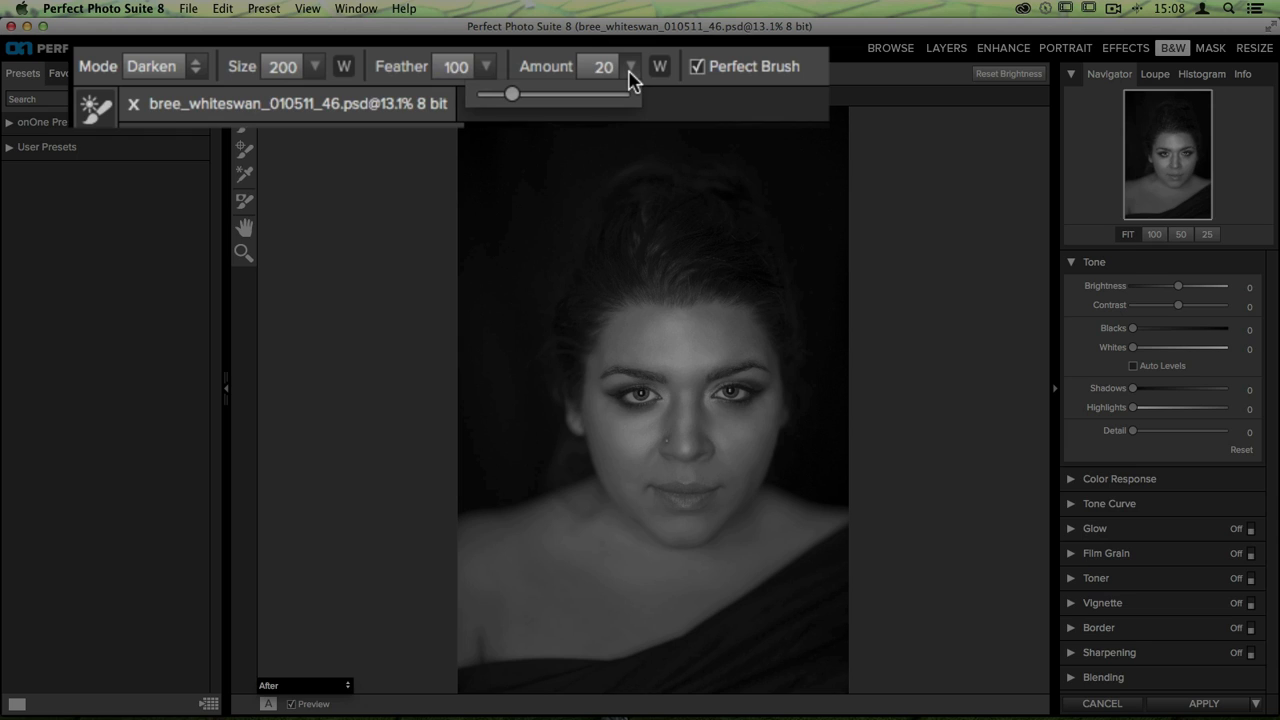
pyautogui.moveTo(513, 95); pyautogui.dragTo(495, 100)
pyautogui.moveTo(495, 95); pyautogui.dragTo(493, 95)
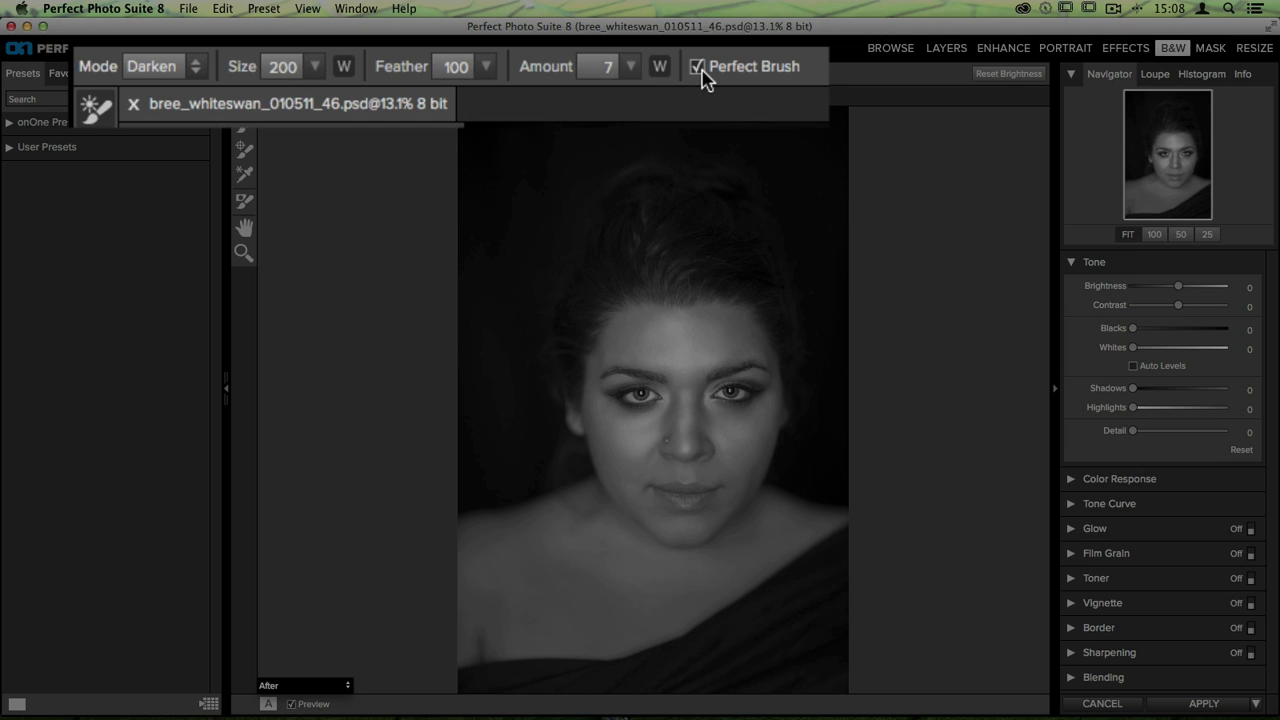
pyautogui.click(595, 76)
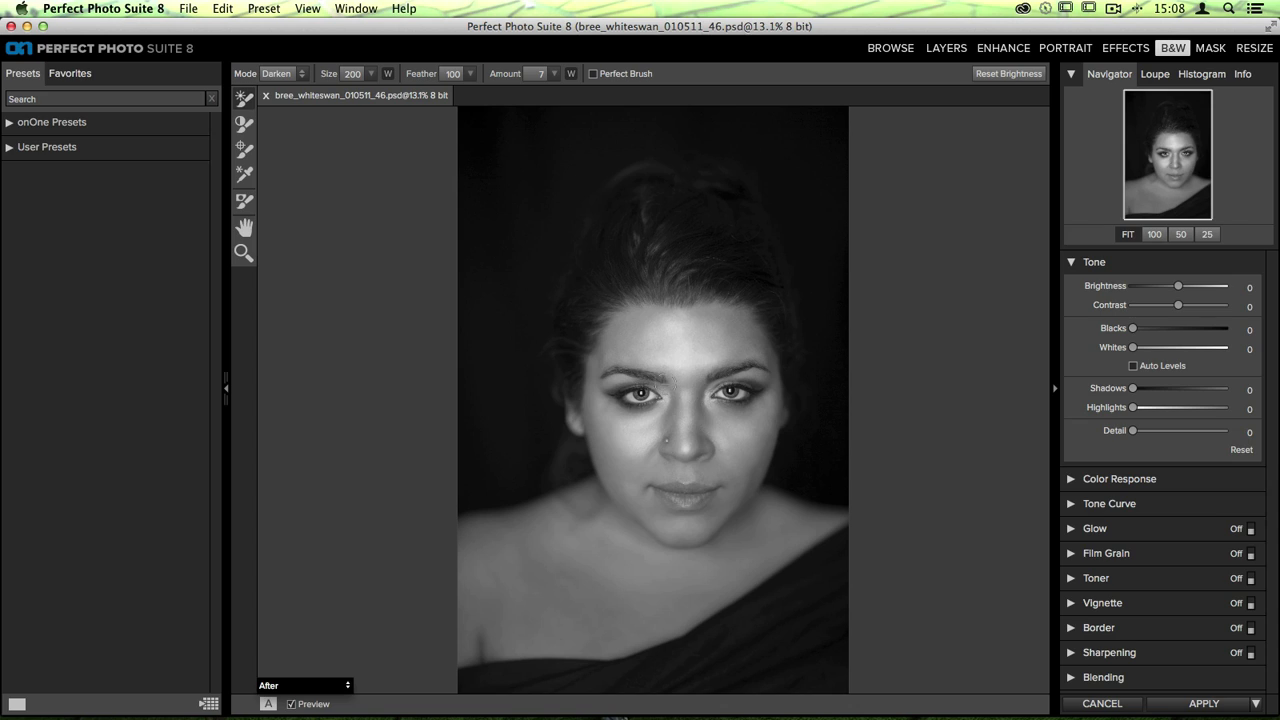
# Step: Reduce the brush size to 125 and darken the makeup around the eye on the image's left side
pyautogui.press('[')
pyautogui.press('[')
pyautogui.press('[')
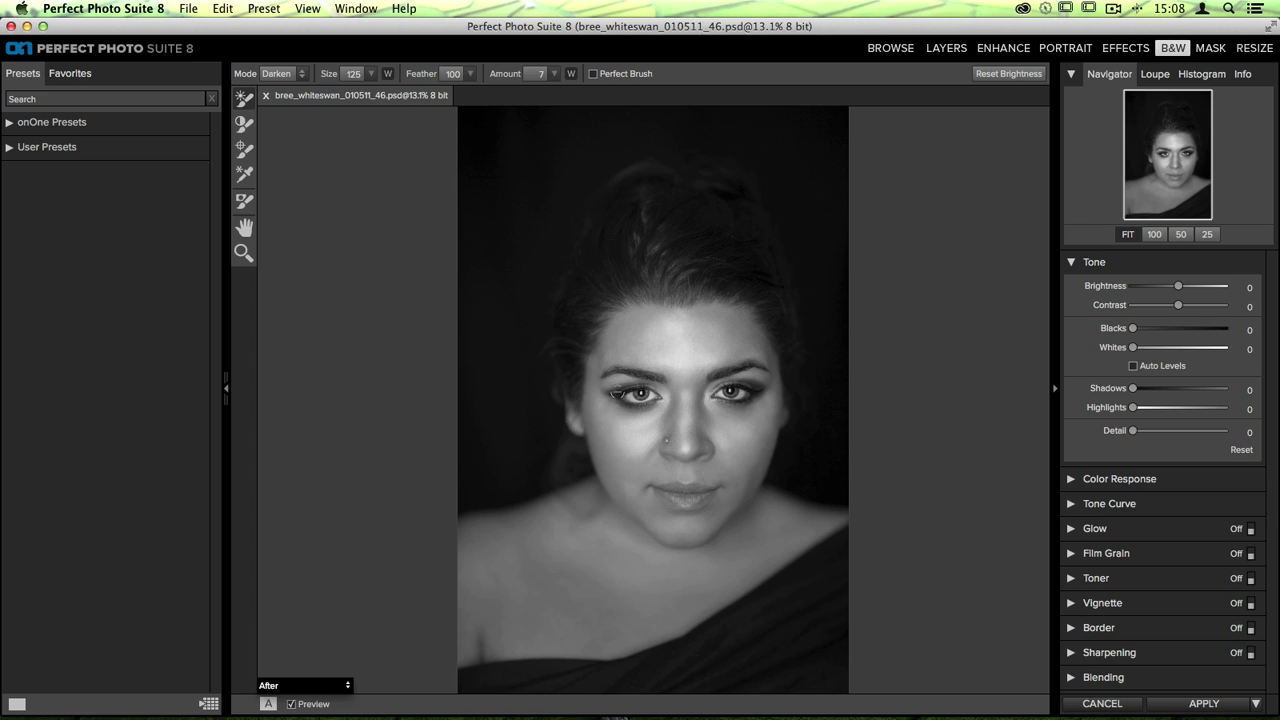
pyautogui.moveTo(614, 394); pyautogui.dragTo(650, 406)
# Step: Enlarge the brush to size 1400 with Perfect Brush off and darken the background left of the face
pyautogui.press(']')
pyautogui.press(']')
pyautogui.press(']')
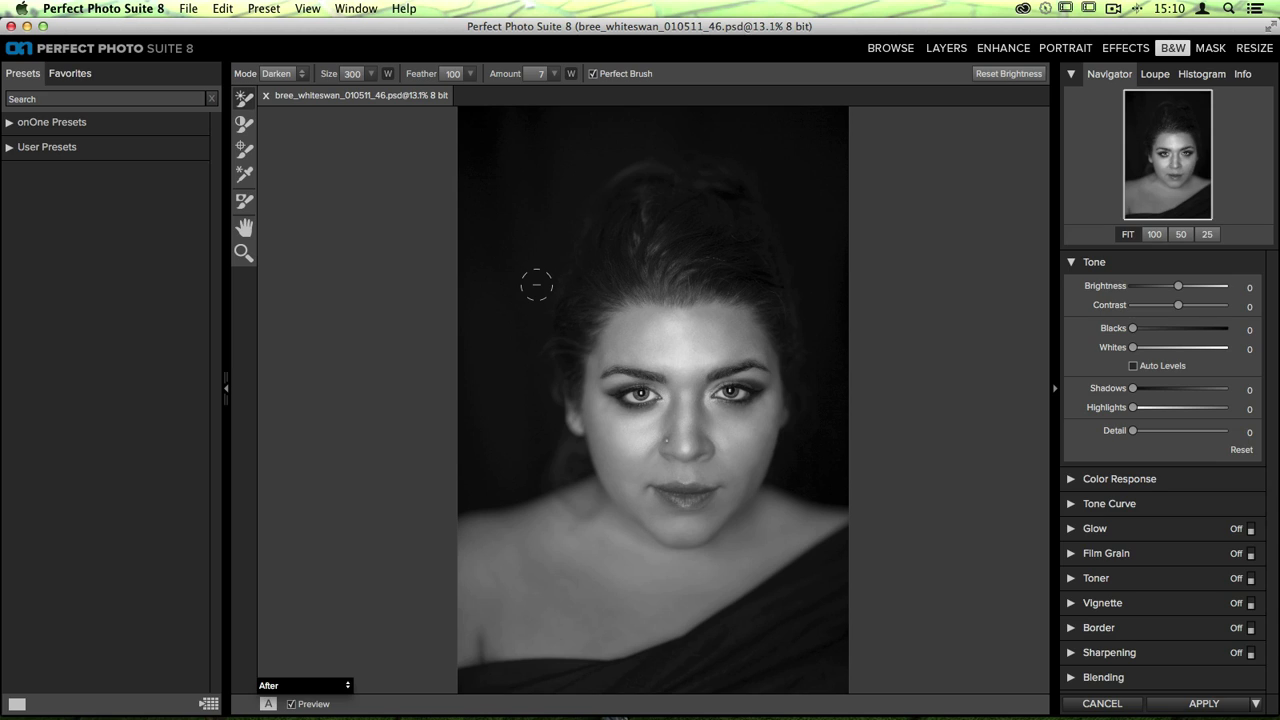
pyautogui.press(']')
pyautogui.press(']')
pyautogui.click(594, 75)
pyautogui.press(']')
pyautogui.press(']')
pyautogui.press(']')
pyautogui.press(']')
pyautogui.press(']')
pyautogui.click(531, 307)
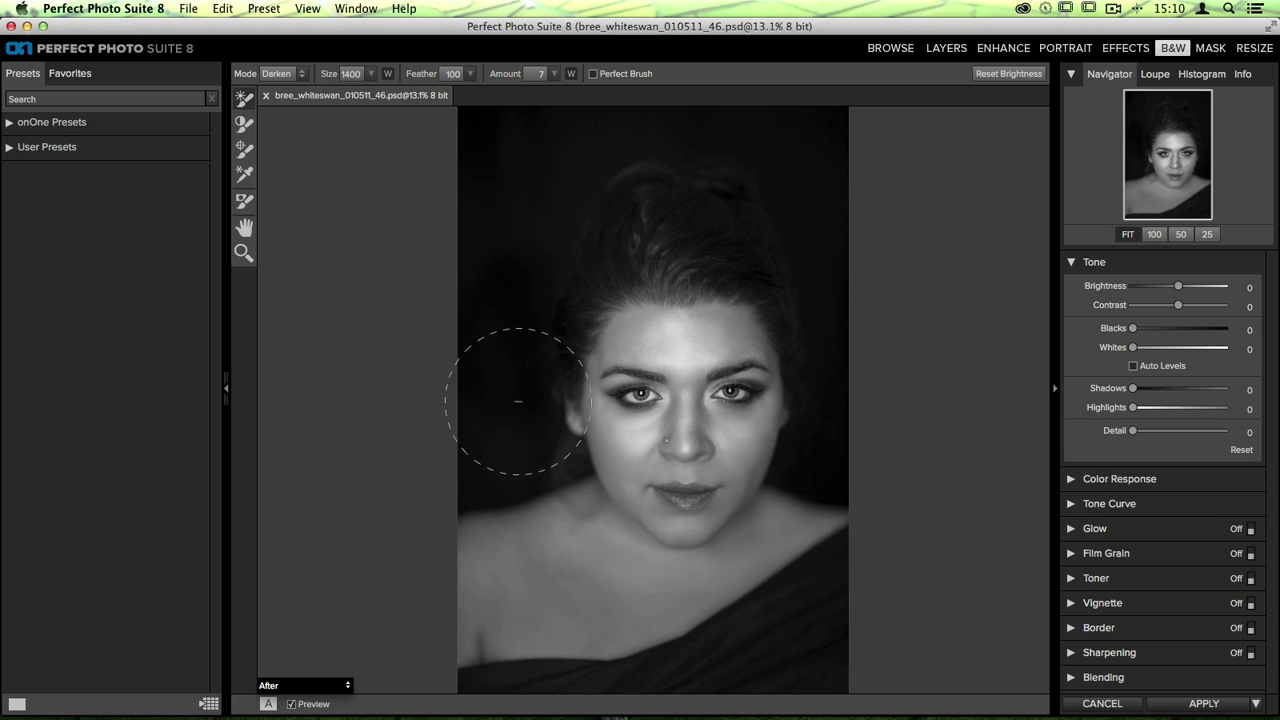
pyautogui.moveTo(518, 401); pyautogui.dragTo(486, 470)
# Step: Darken the top of the hair and the remaining background around the head down to the shoulders
pyautogui.moveTo(663, 200)
pyautogui.mouseDown()
pyautogui.moveTo(505, 135)
pyautogui.moveTo(737, 137)
pyautogui.mouseUp()
pyautogui.moveTo(681, 253)
pyautogui.mouseDown()
pyautogui.moveTo(688, 160)
pyautogui.moveTo(802, 283)
pyautogui.moveTo(836, 448)
pyautogui.moveTo(848, 305)
pyautogui.moveTo(833, 429)
pyautogui.moveTo(836, 183)
pyautogui.mouseUp()
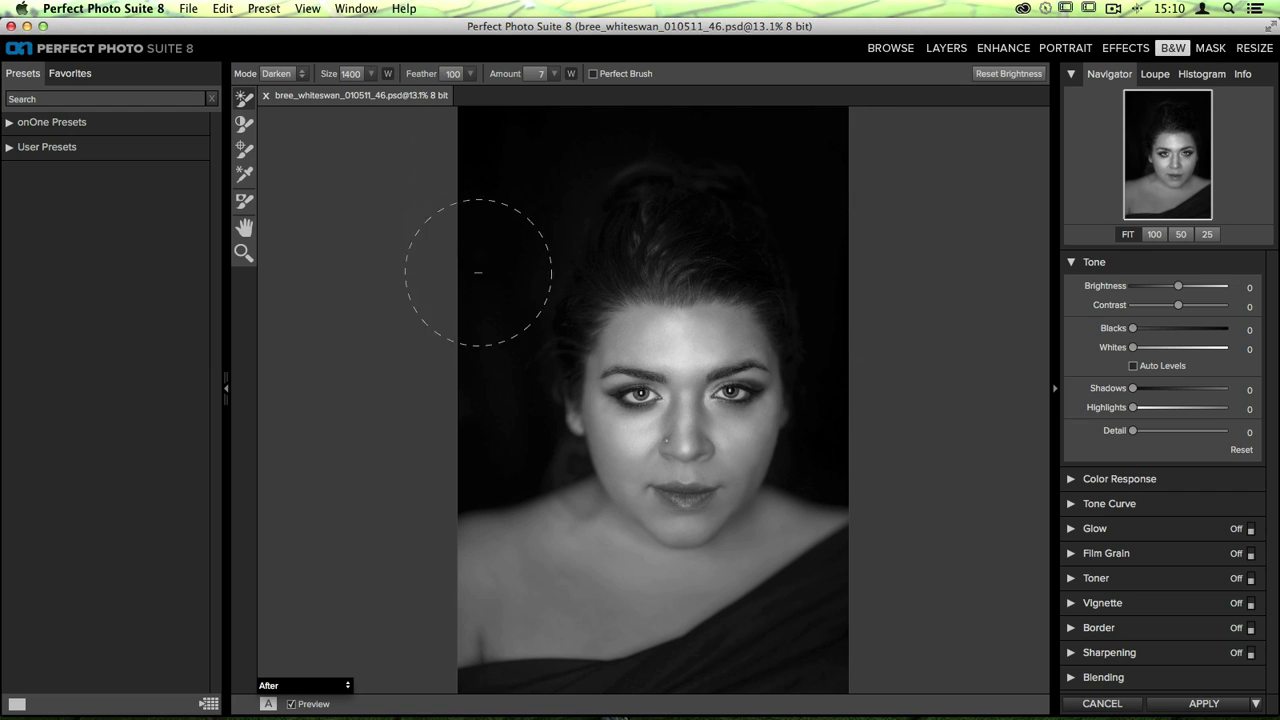
pyautogui.moveTo(478, 272)
pyautogui.mouseDown()
pyautogui.moveTo(495, 370)
pyautogui.moveTo(454, 475)
pyautogui.moveTo(471, 473)
pyautogui.moveTo(467, 504)
pyautogui.moveTo(529, 459)
pyautogui.moveTo(598, 278)
pyautogui.moveTo(650, 263)
pyautogui.moveTo(779, 278)
pyautogui.moveTo(826, 419)
pyautogui.mouseUp()
pyautogui.moveTo(844, 497)
pyautogui.mouseDown()
pyautogui.moveTo(834, 470)
pyautogui.moveTo(823, 486)
pyautogui.moveTo(841, 489)
pyautogui.mouseUp()
pyautogui.moveTo(449, 433); pyautogui.dragTo(469, 500)
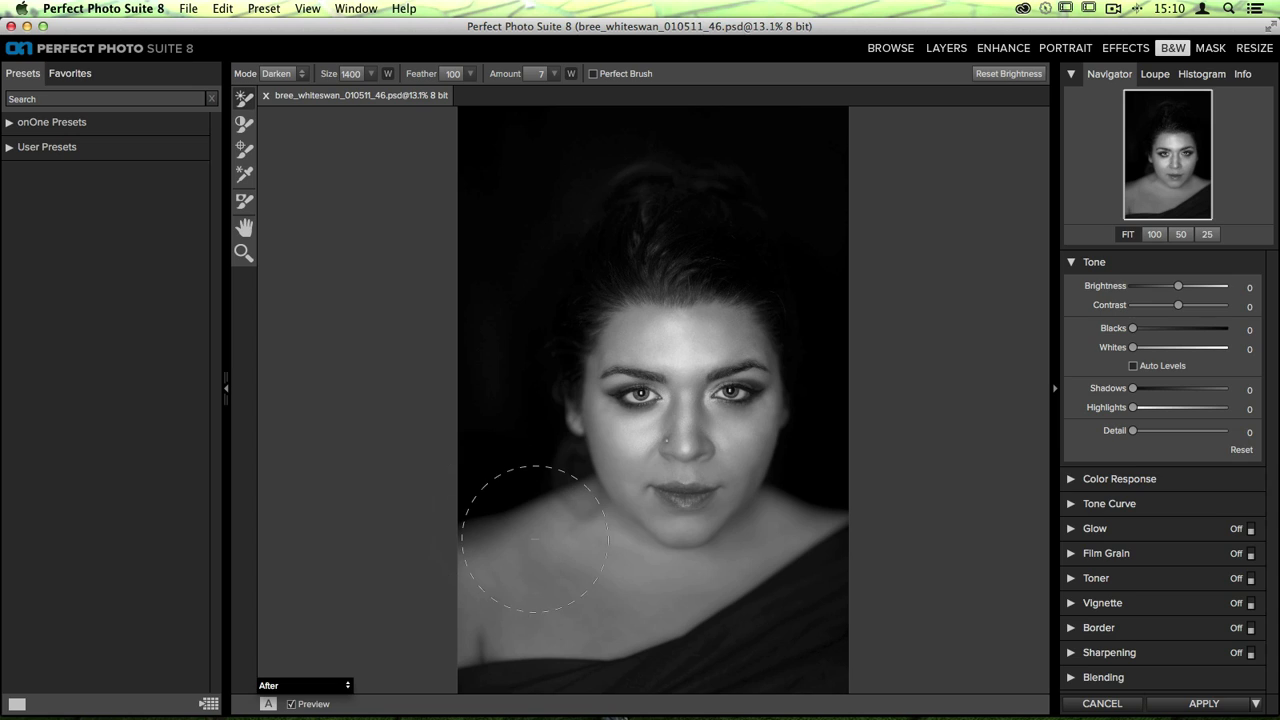
# Step: Reduce the brush size to 600 and darken the neck shadow and the edge along the right side of the face
pyautogui.press('[')
pyautogui.press('[')
pyautogui.press('[')
pyautogui.moveTo(580, 468)
pyautogui.mouseDown()
pyautogui.moveTo(582, 428)
pyautogui.moveTo(609, 478)
pyautogui.moveTo(585, 412)
pyautogui.moveTo(600, 465)
pyautogui.mouseUp()
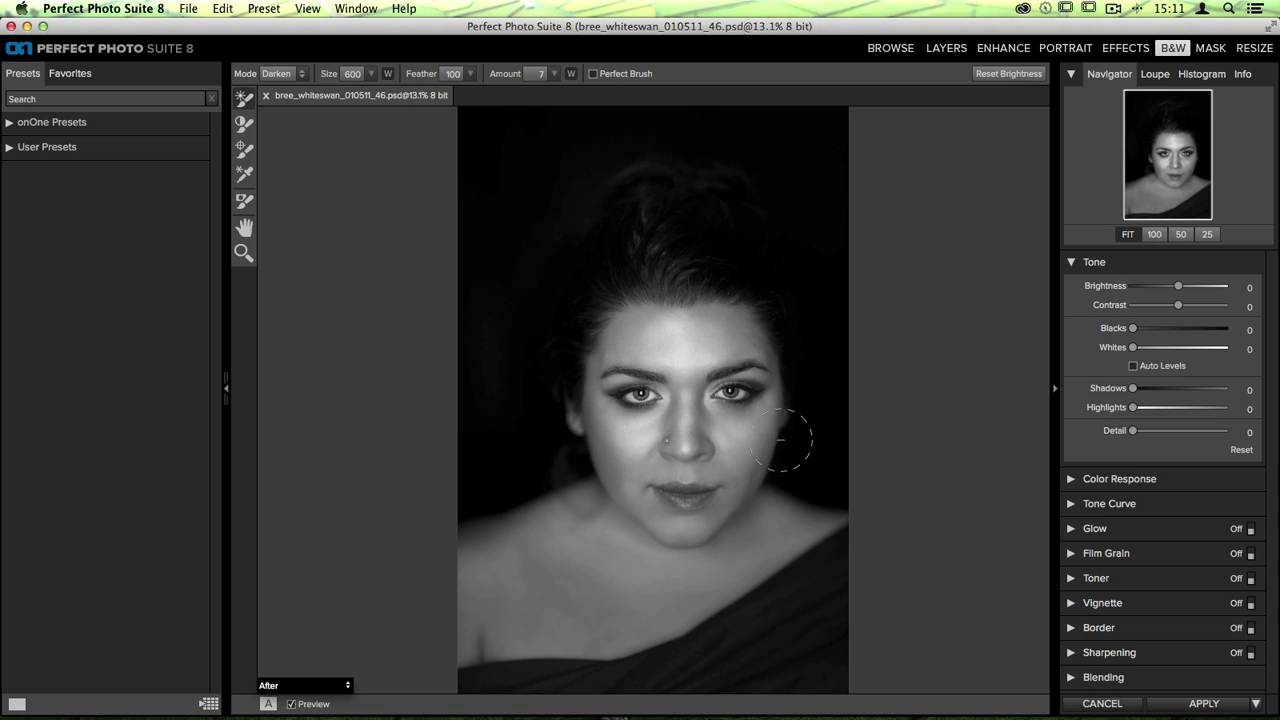
pyautogui.moveTo(795, 442)
pyautogui.mouseDown()
pyautogui.moveTo(745, 492)
pyautogui.moveTo(779, 416)
pyautogui.moveTo(740, 486)
pyautogui.moveTo(780, 410)
pyautogui.mouseUp()
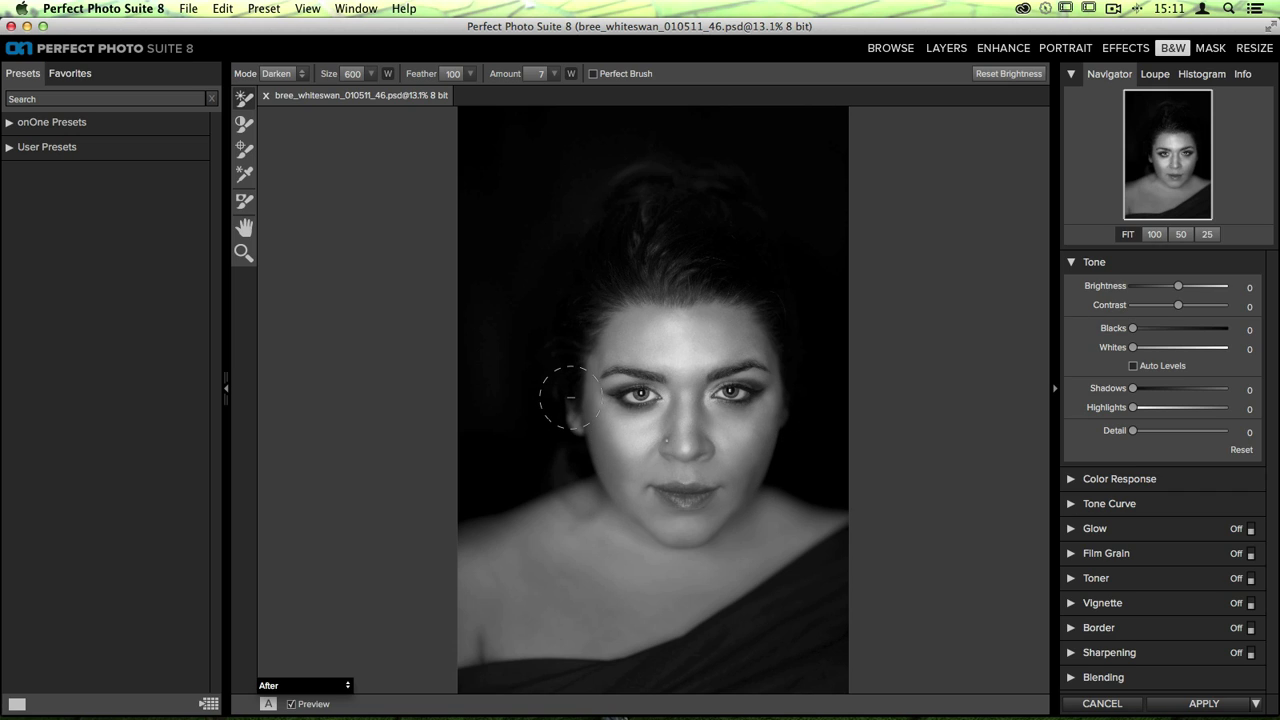
# Step: Switch the brush to Lighten mode at size 800 and brighten both sides of the forehead
pyautogui.press('[')
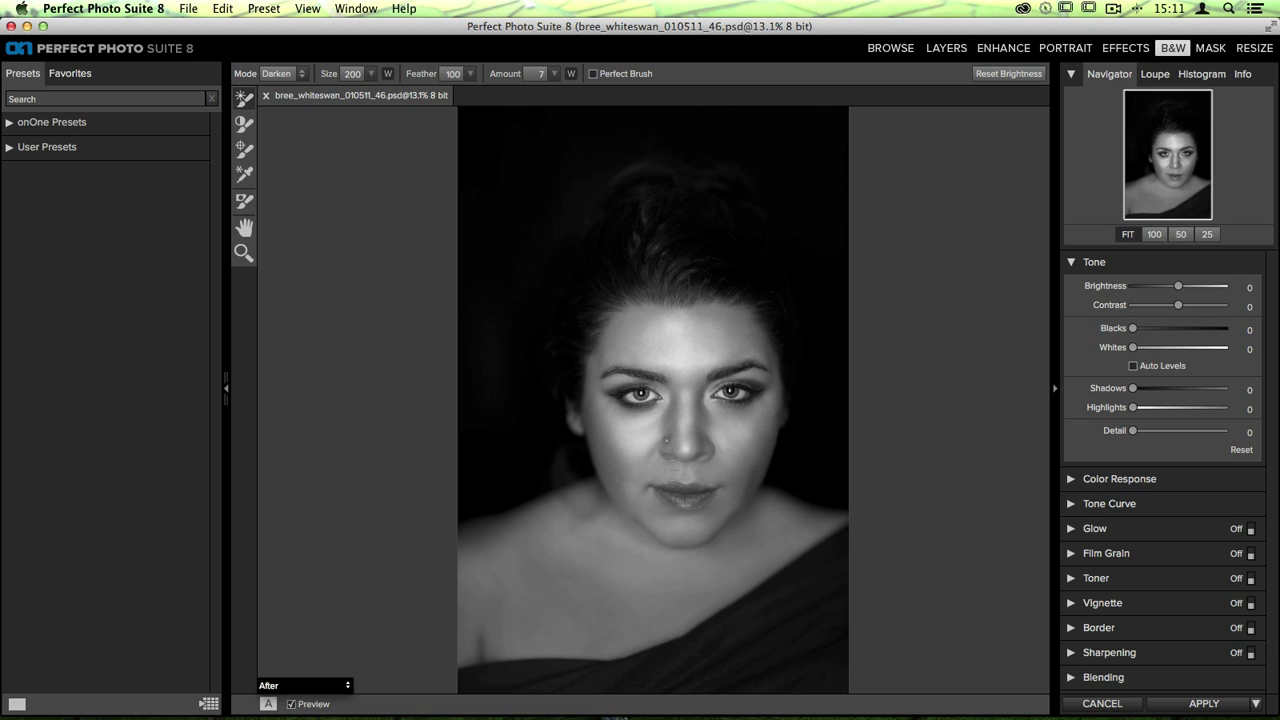
pyautogui.press('[')
pyautogui.click(299, 77)
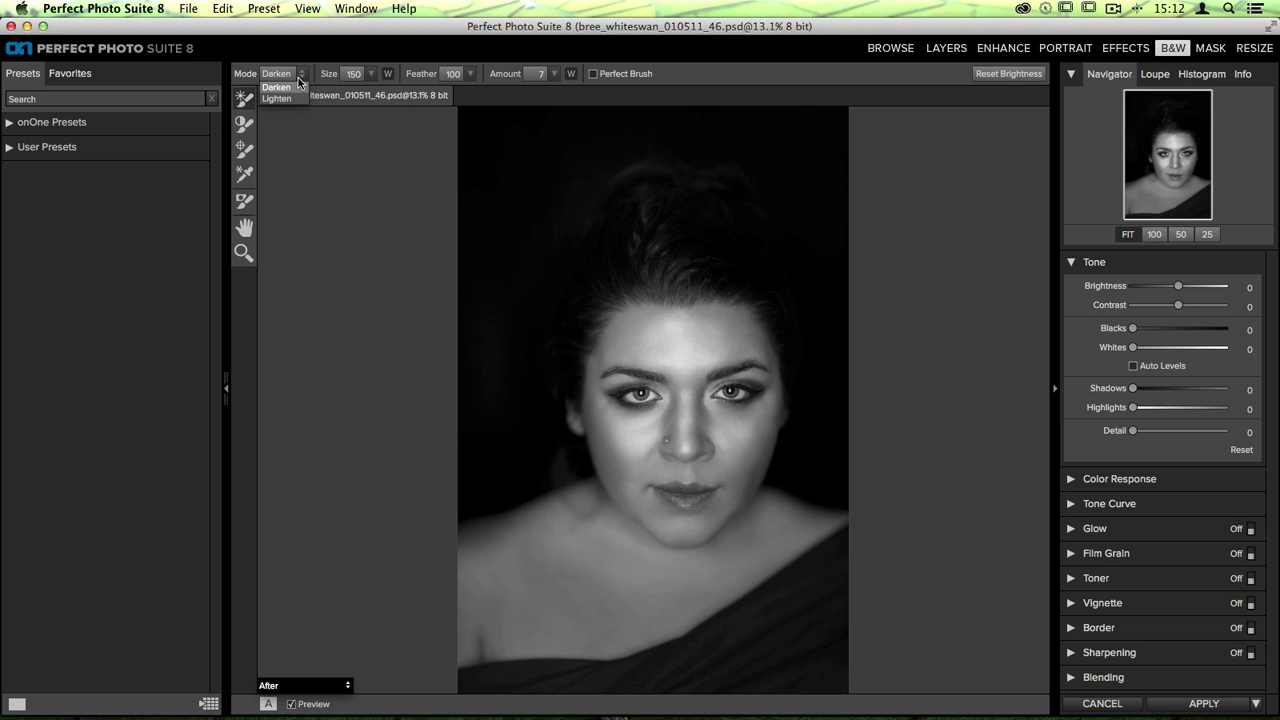
pyautogui.click(280, 98)
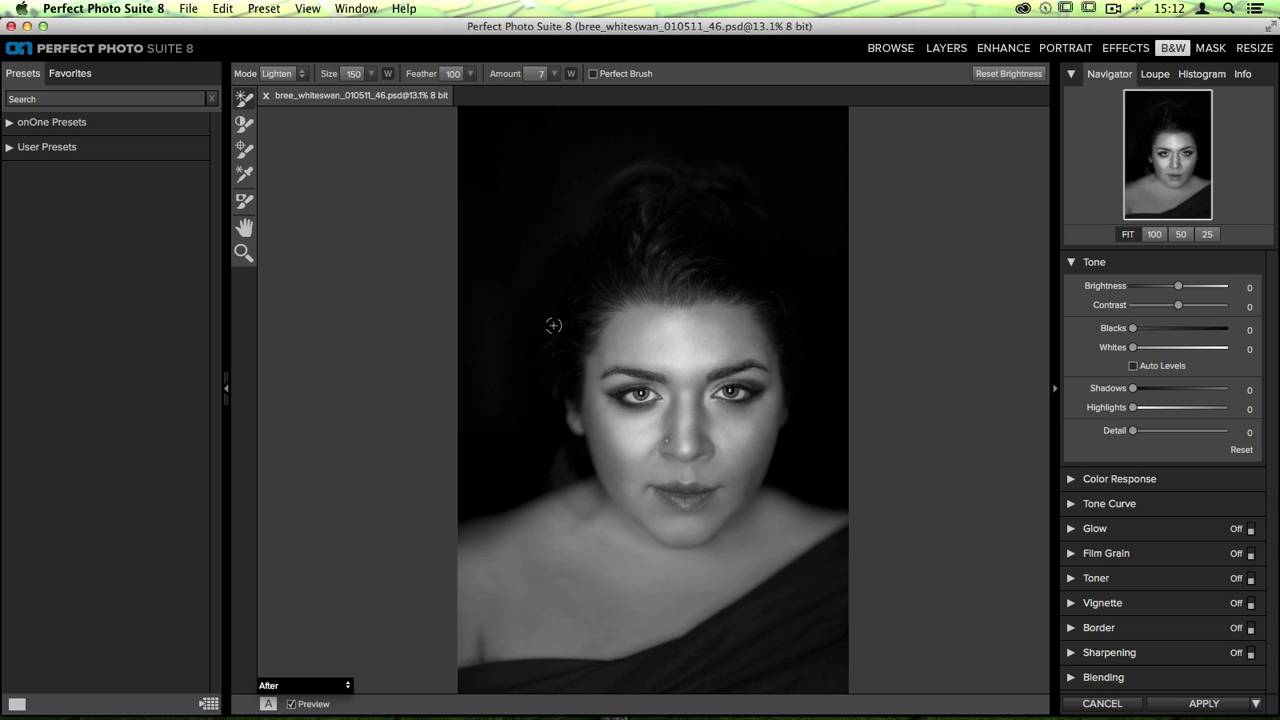
pyautogui.press(']')
pyautogui.press(']')
pyautogui.press(']')
pyautogui.press(']')
pyautogui.press(']')
pyautogui.press(']')
pyautogui.click(714, 337)
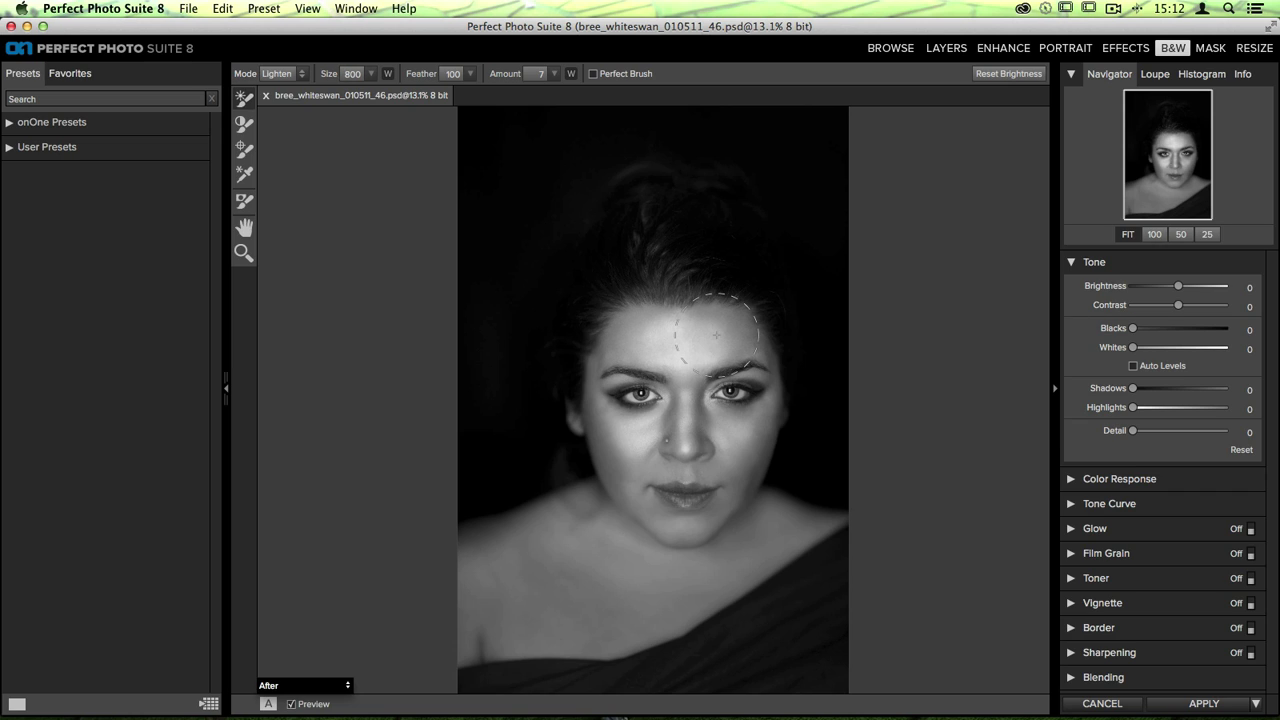
pyautogui.click(710, 328)
pyautogui.click(640, 334)
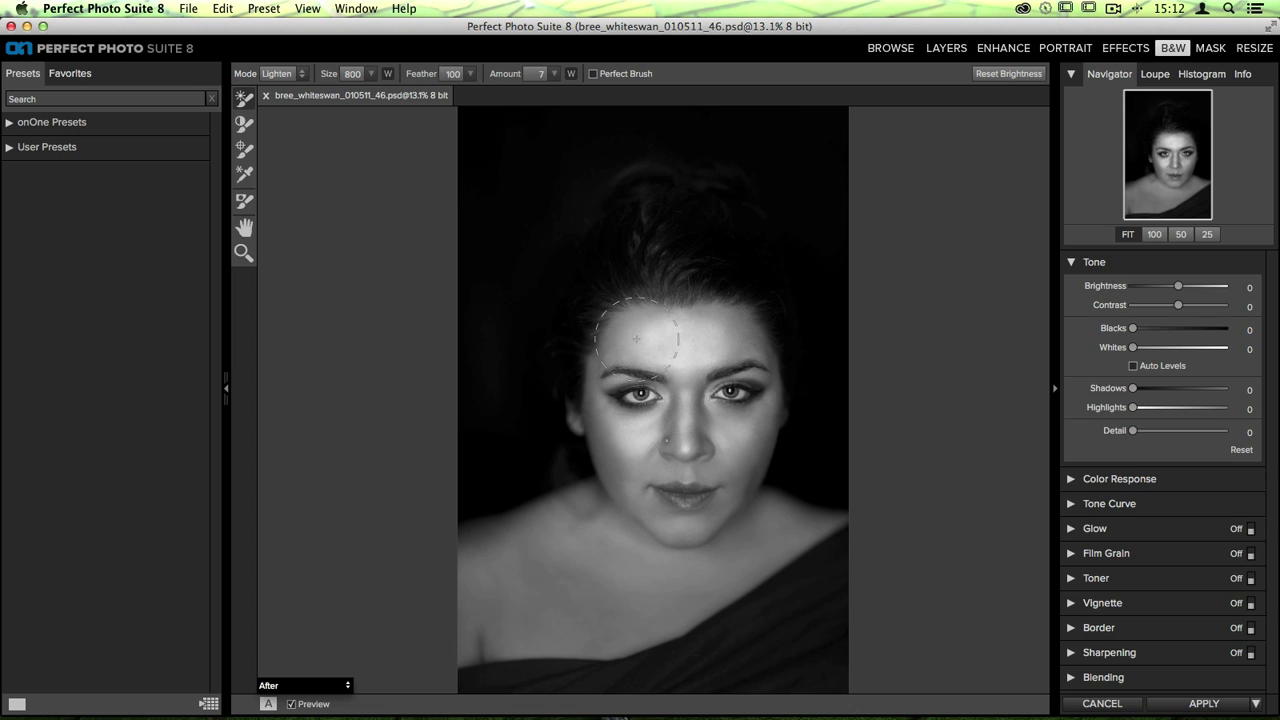
# Step: Set the brush size to 600 and brighten the cheeks beneath both eyes
pyautogui.press('[')
pyautogui.press('[')
pyautogui.press('[')
pyautogui.press('[')
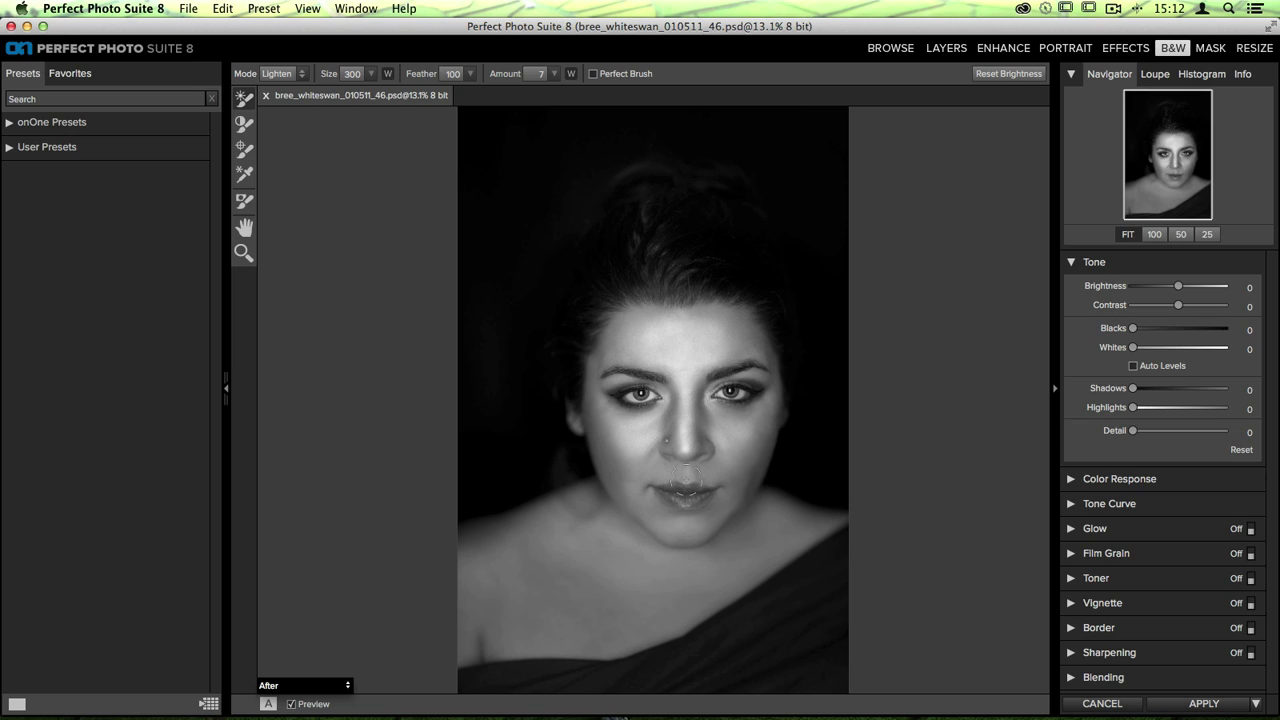
pyautogui.press(']')
pyautogui.press(']')
pyautogui.press(']')
pyautogui.press(']')
pyautogui.press(']')
pyautogui.moveTo(622, 420)
pyautogui.mouseDown()
pyautogui.moveTo(609, 420)
pyautogui.moveTo(648, 424)
pyautogui.moveTo(605, 432)
pyautogui.moveTo(611, 413)
pyautogui.mouseUp()
pyautogui.moveTo(737, 425)
pyautogui.mouseDown()
pyautogui.moveTo(722, 422)
pyautogui.moveTo(752, 418)
pyautogui.moveTo(765, 435)
pyautogui.moveTo(756, 418)
pyautogui.mouseUp()
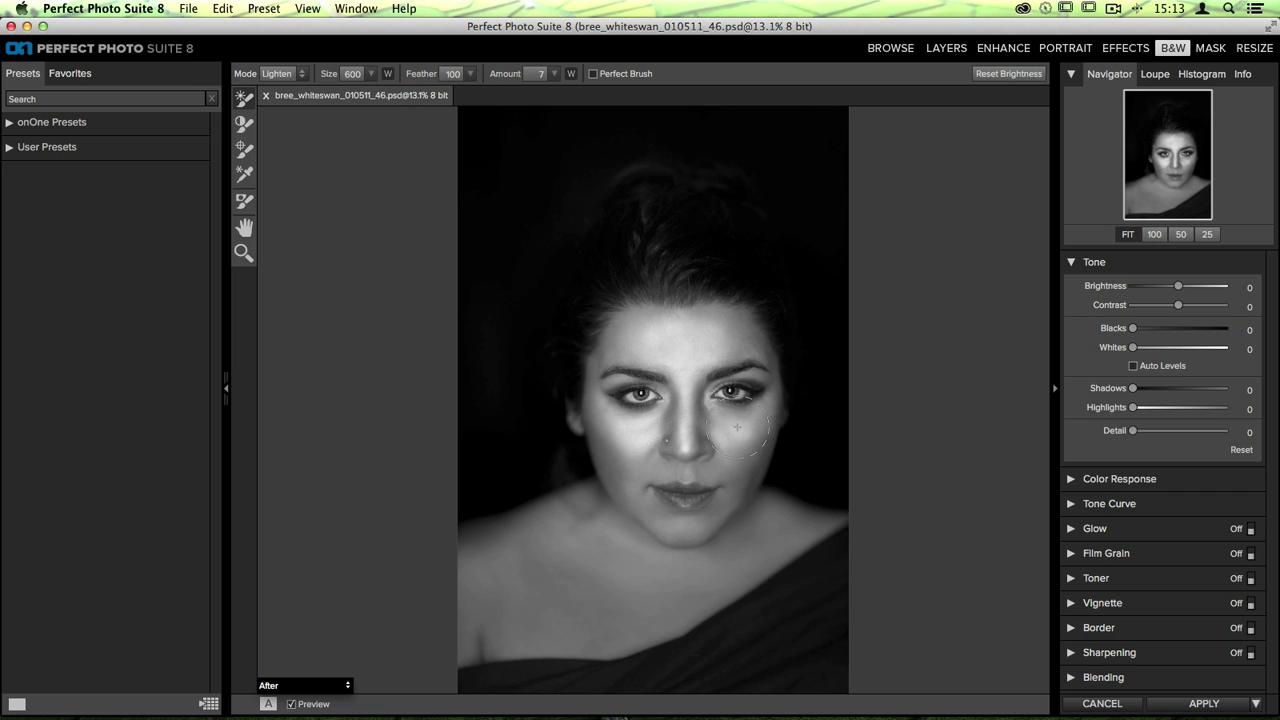
# Step: Set the brush size to 500 and brighten the chin below the lips
pyautogui.press('[')
pyautogui.press('[')
pyautogui.press('[')
pyautogui.press('[')
pyautogui.press('[')
pyautogui.press(']')
pyautogui.press(']')
pyautogui.press(']')
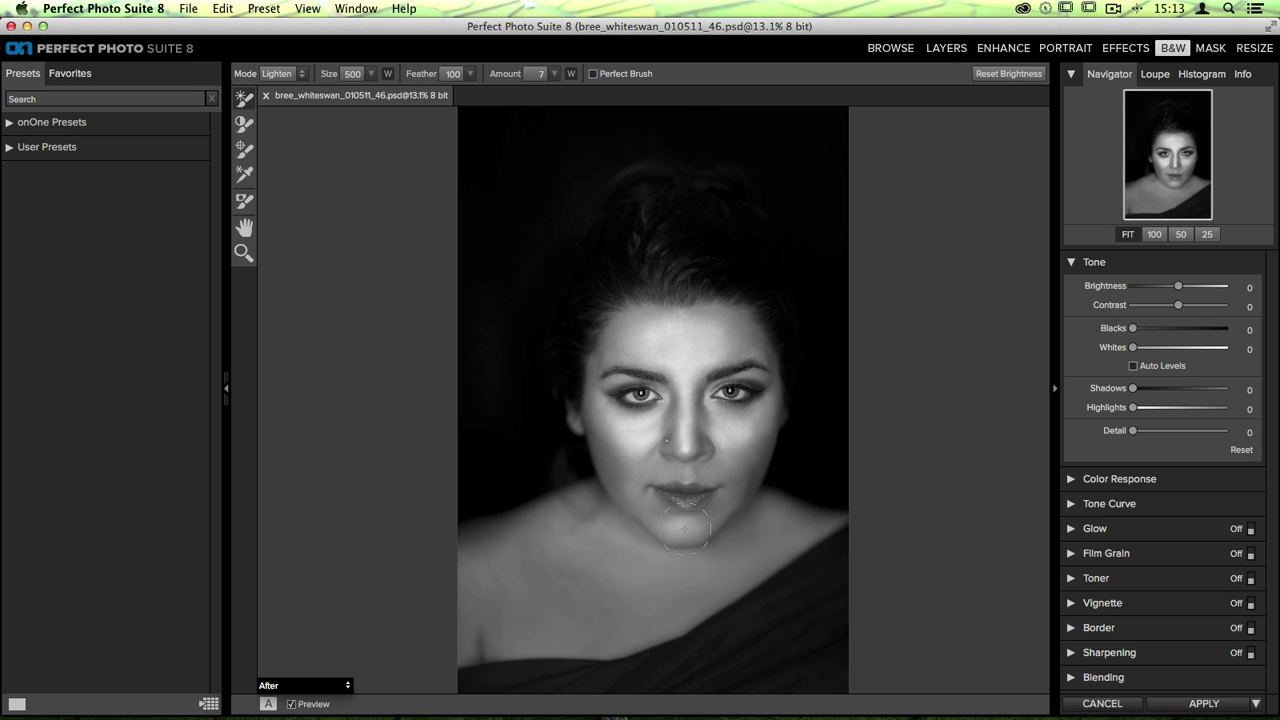
# Step: Reduce the lightening brush size to 150 for fine facial details
pyautogui.press('[')
pyautogui.press('[')
pyautogui.press('[')
pyautogui.press('[')
pyautogui.press('[')
pyautogui.press('[')
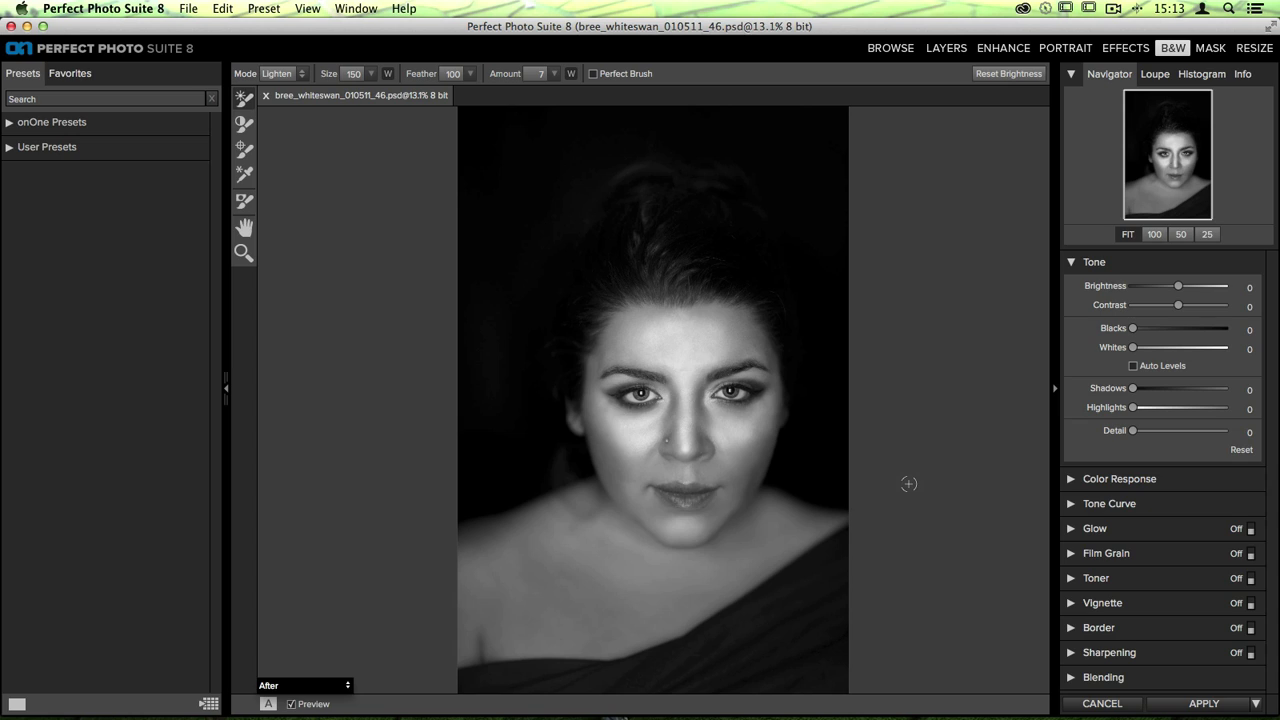
# Step: Compare the portrait with and without the brightness edits by resetting them and undoing the reset, twice
pyautogui.click(1029, 77)
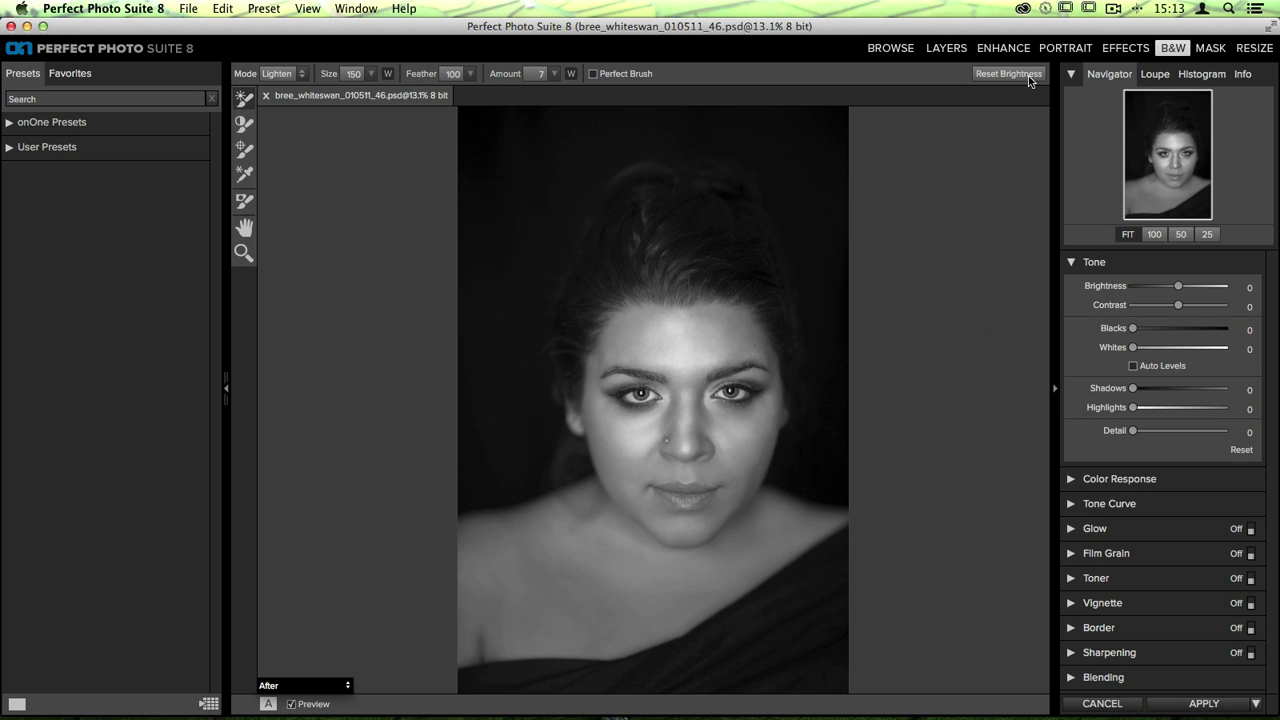
pyautogui.press('super+z')
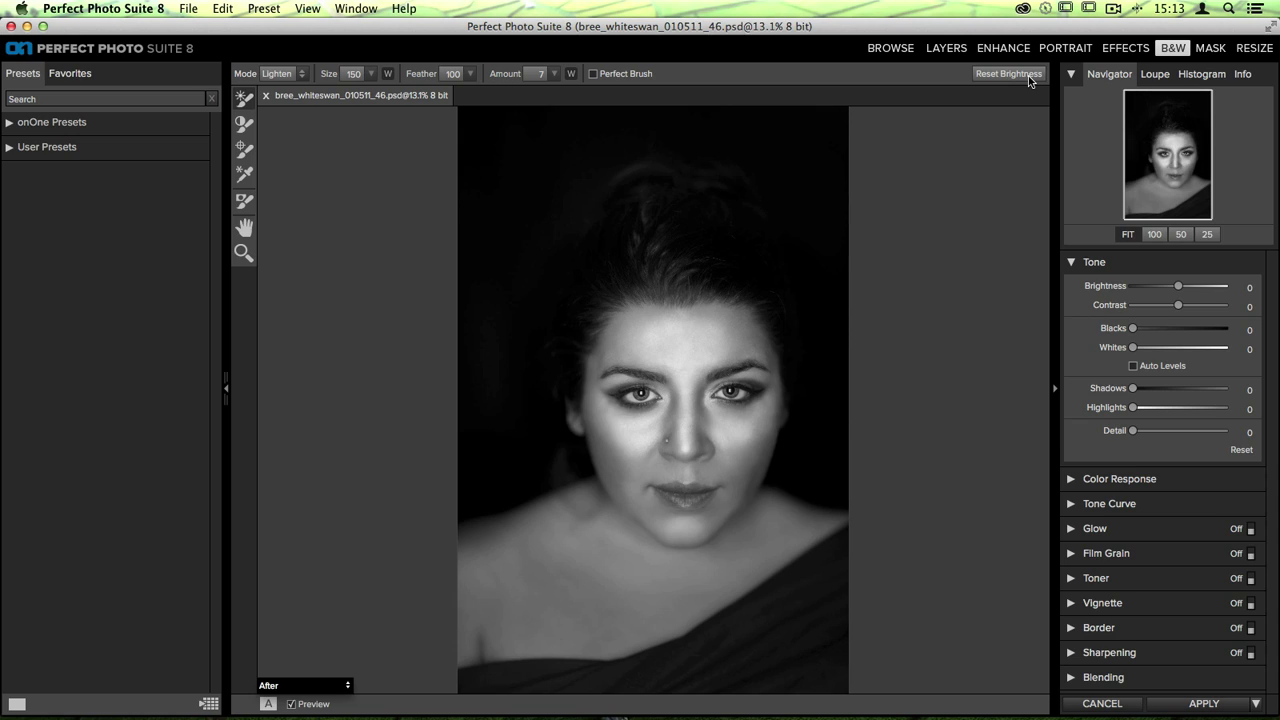
pyautogui.click(1029, 79)
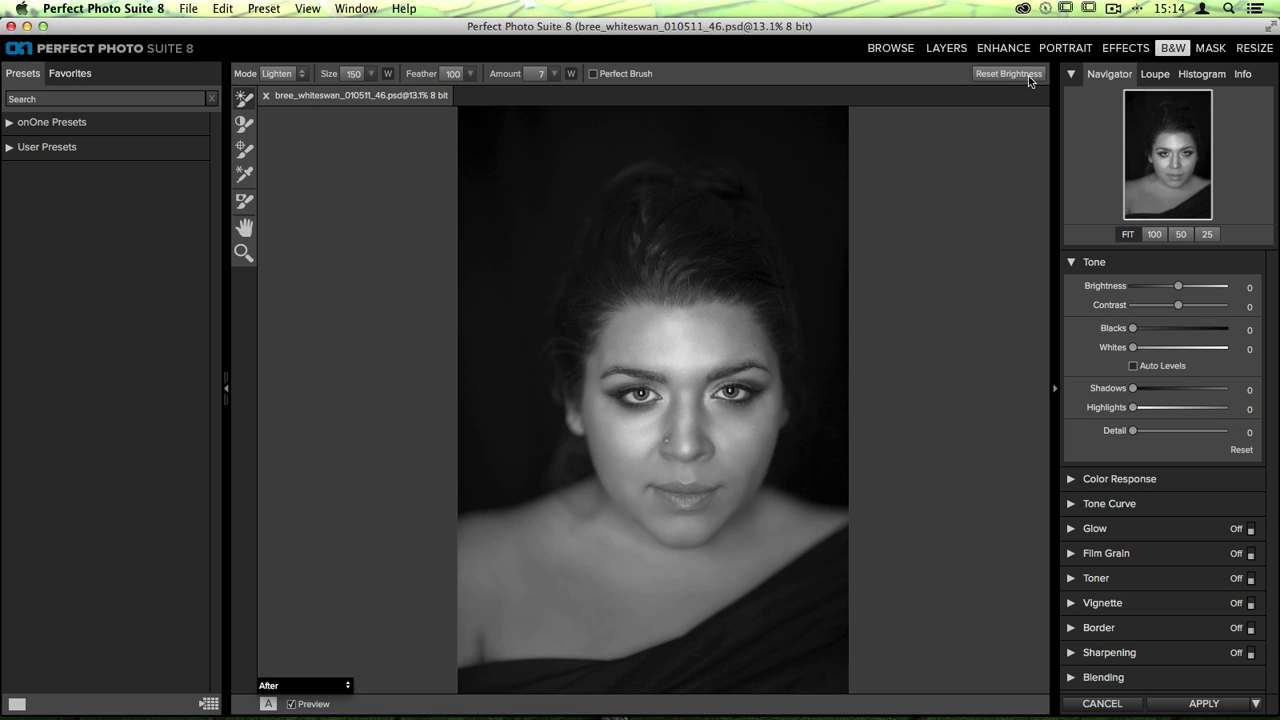
pyautogui.press('super+z')
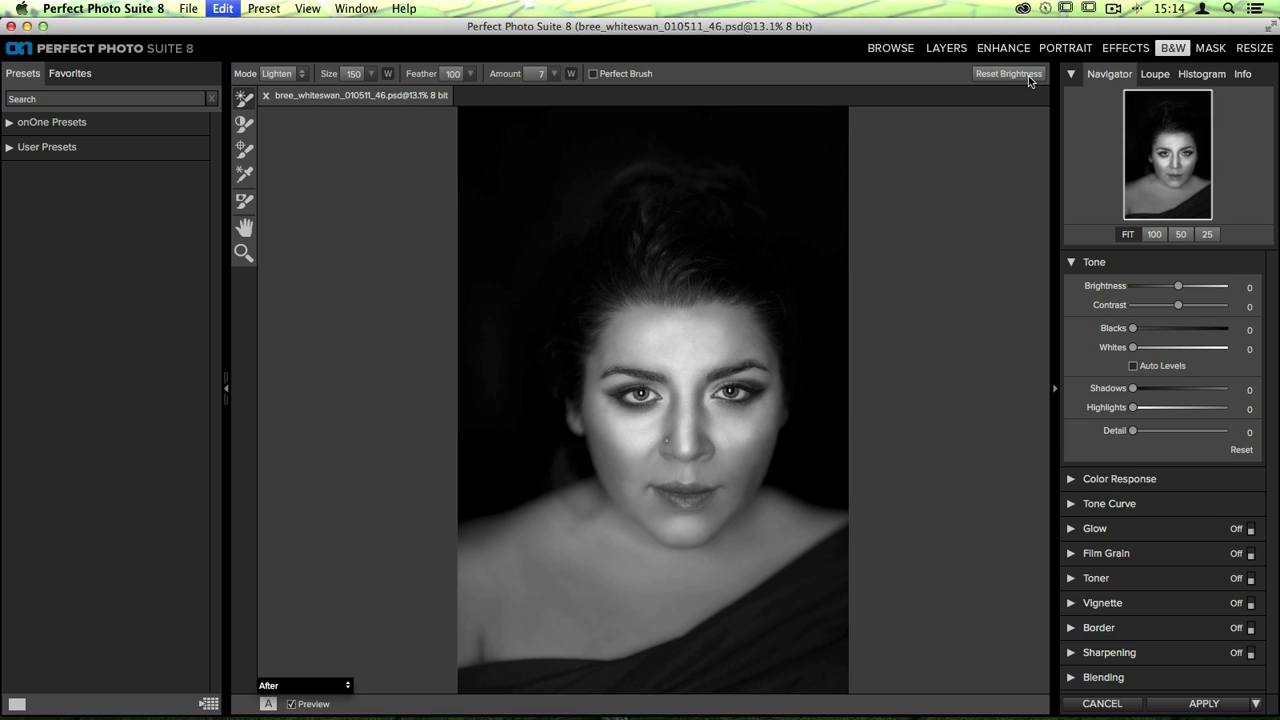